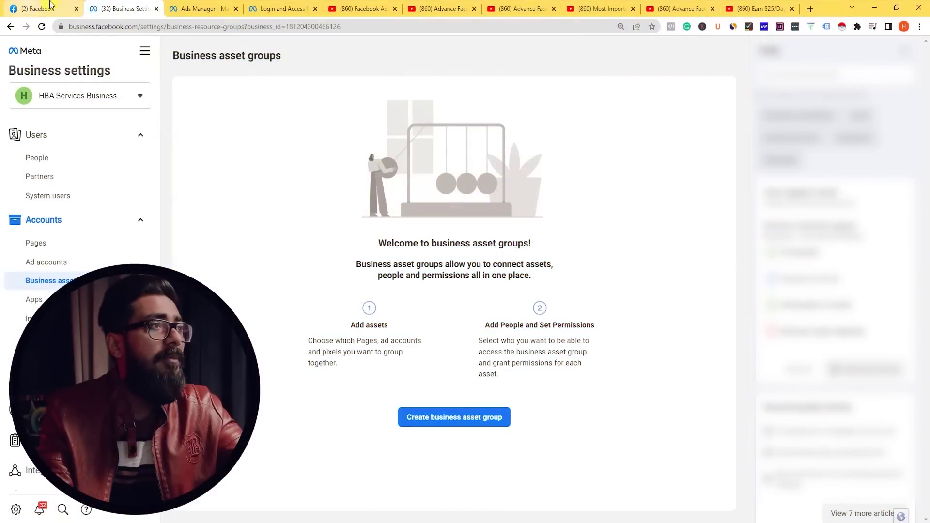
Step: Open the business.facebook.com/create page and find the option to create a business account
{"action": "left_click", "coordinate": [281, 8]}
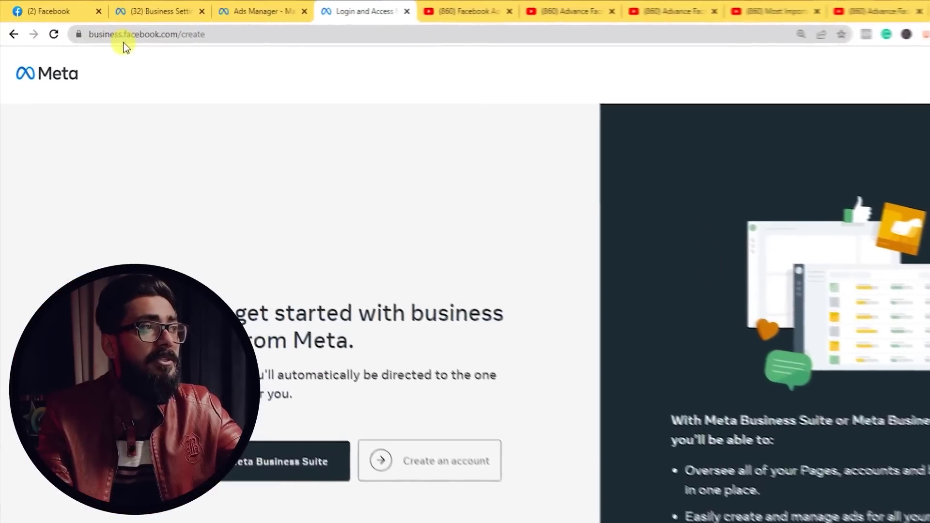
{"action": "left_click", "coordinate": [233, 32]}
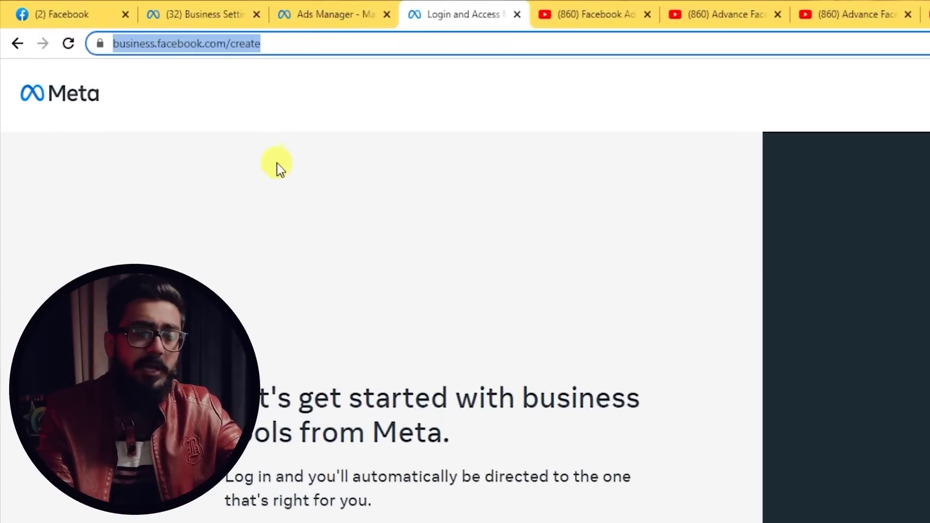
{"action": "left_click", "coordinate": [321, 356]}
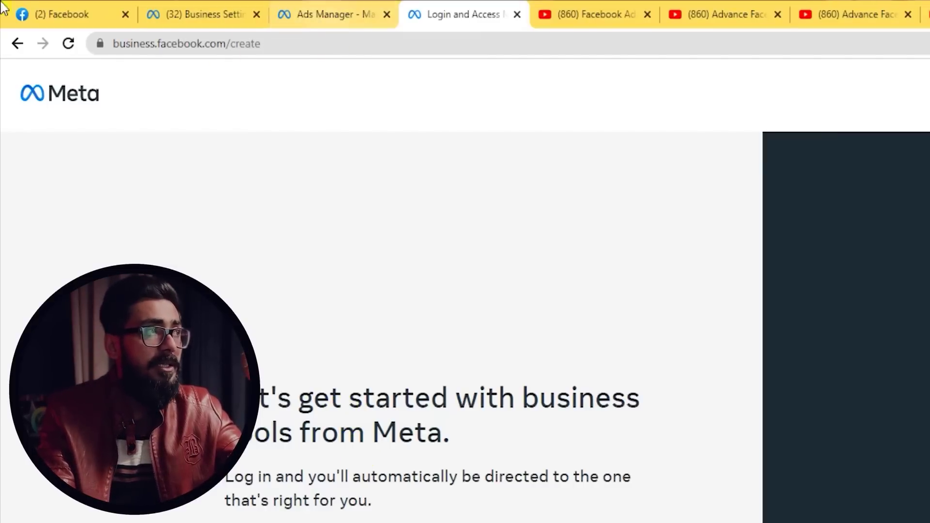
{"action": "left_click", "coordinate": [113, 8]}
{"action": "left_click", "coordinate": [420, 8]}
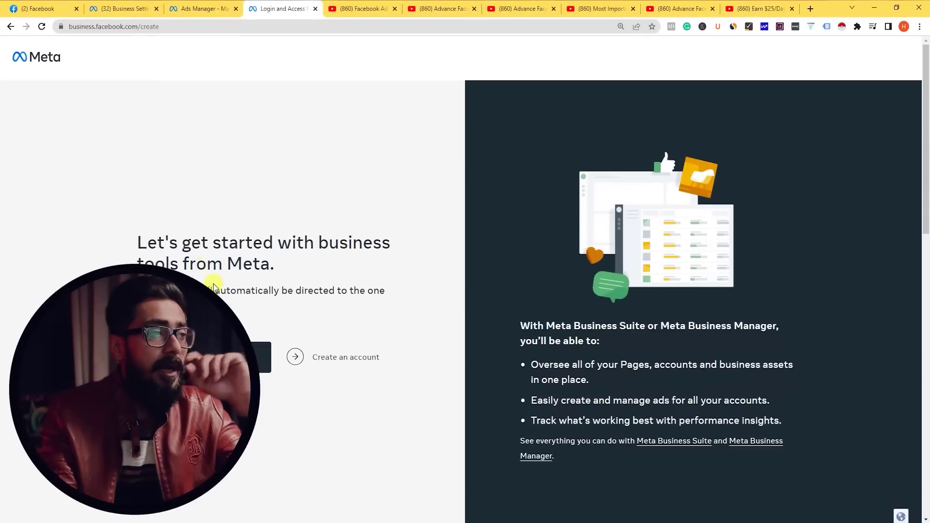
{"action": "left_click", "coordinate": [331, 365]}
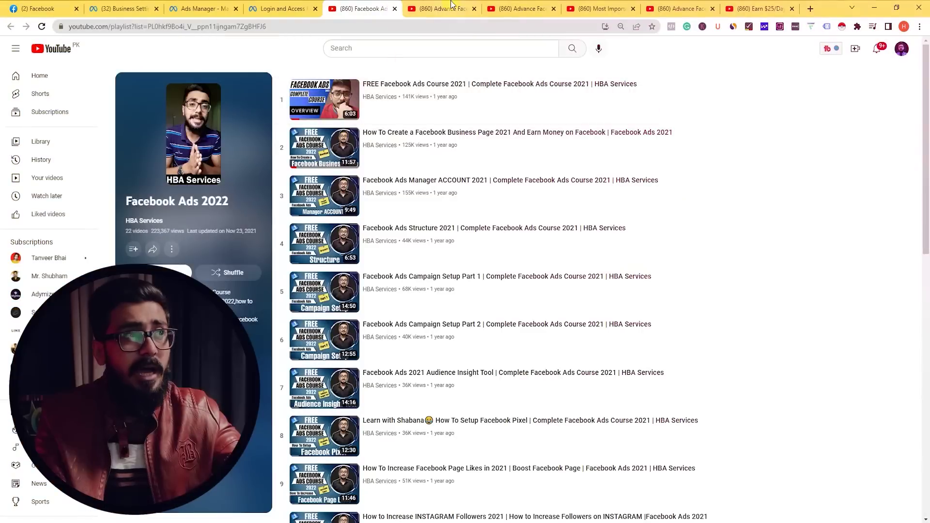
Step: Open the Advance Facebook Ads course video on Importance, Business Manager and Ads Structure, and locate its Business Manager account creation part
{"action": "left_click", "coordinate": [451, 6]}
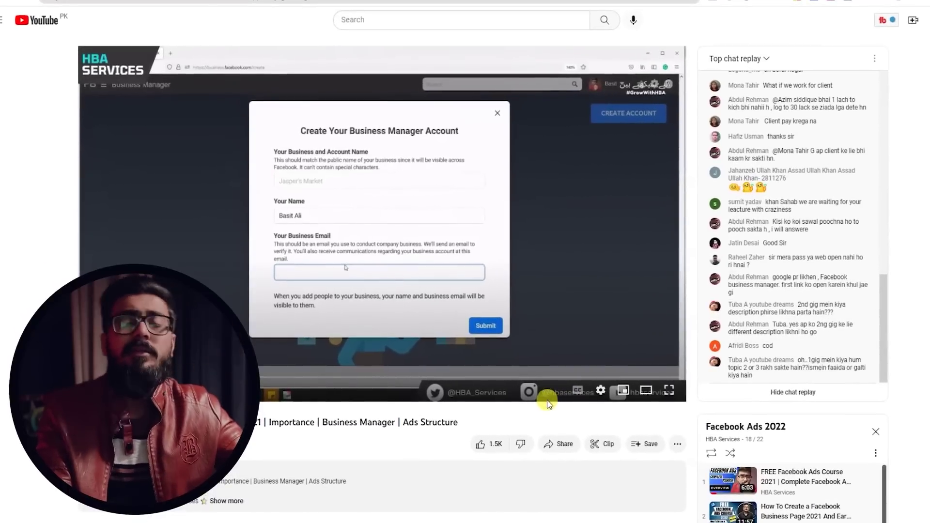
{"action": "left_click_drag", "start_coordinate": [527, 378], "coordinate": [525, 377]}
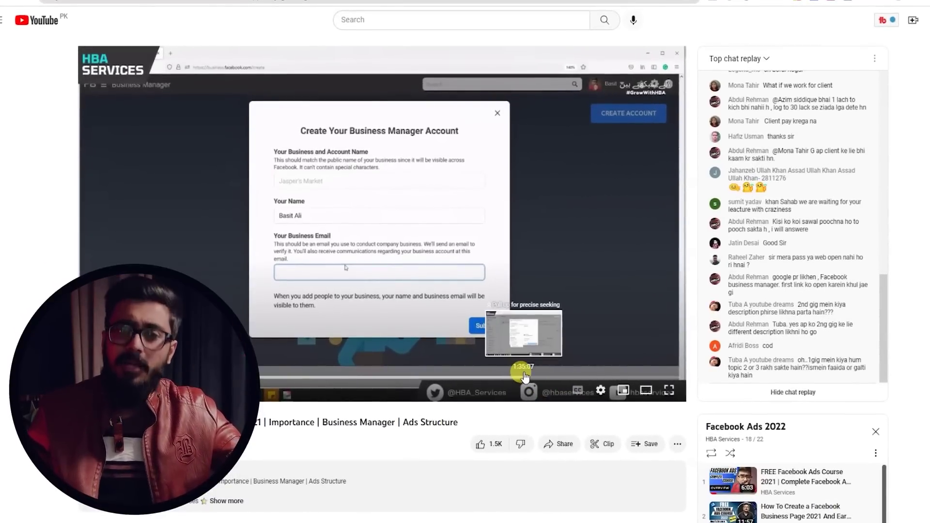
{"action": "left_click_drag", "start_coordinate": [526, 377], "coordinate": [526, 377]}
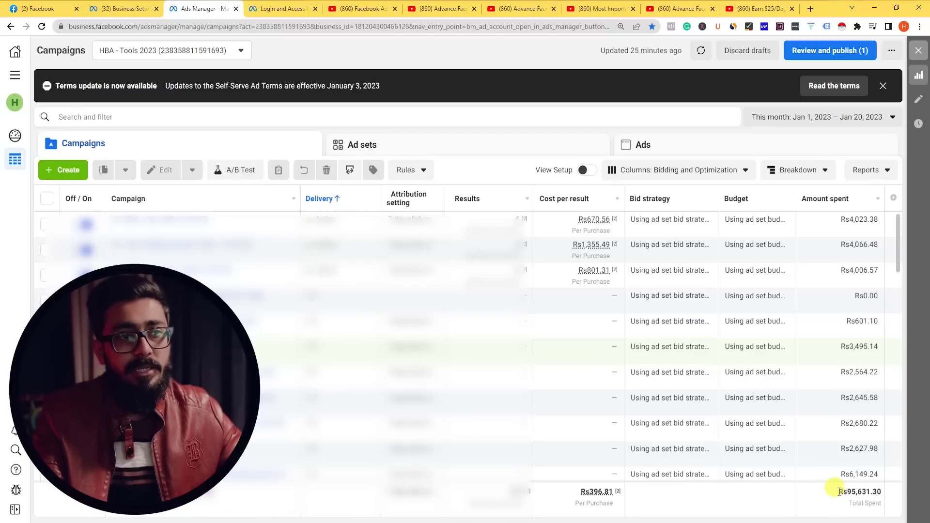
Step: Examine the total amount spent and the overall cost per purchase of this month's campaigns in Ads Manager
{"action": "left_click_drag", "start_coordinate": [839, 492], "coordinate": [890, 499]}
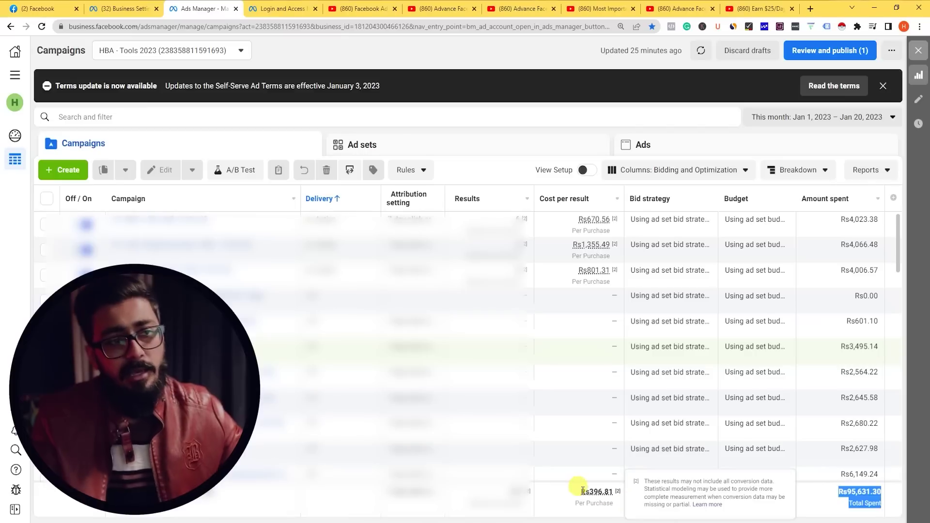
{"action": "mouse_move", "coordinate": [590, 489]}
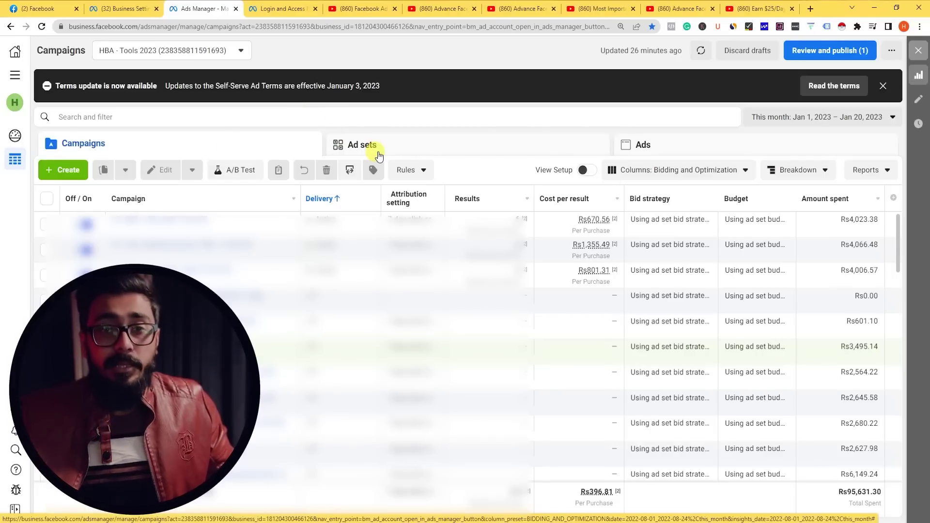
Step: Start creating a new ad account from the Ad accounts section of Business settings and open its name for entry
{"action": "left_click", "coordinate": [138, 5]}
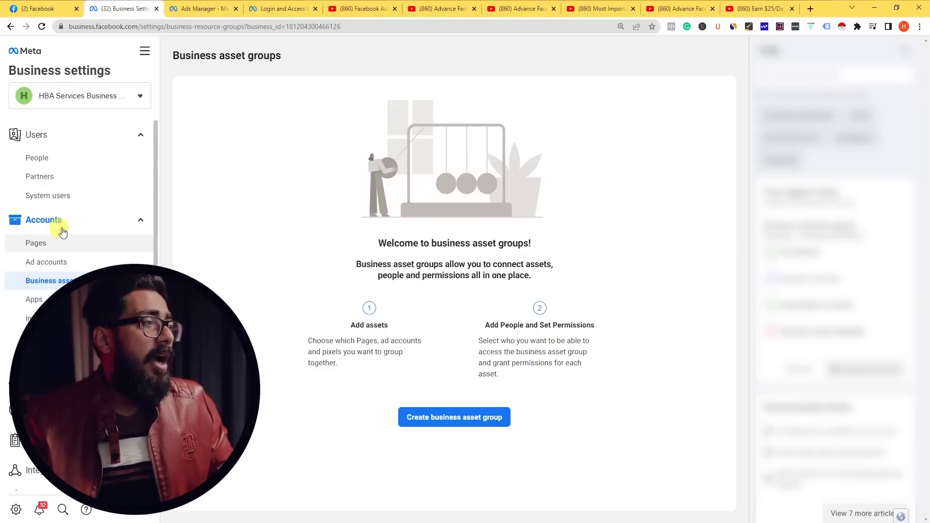
{"action": "left_click", "coordinate": [26, 268]}
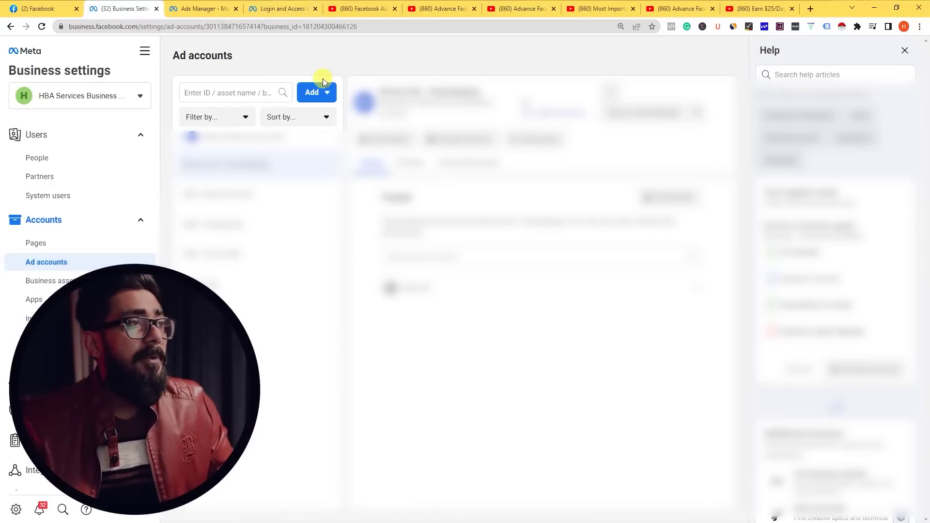
{"action": "left_click", "coordinate": [318, 92]}
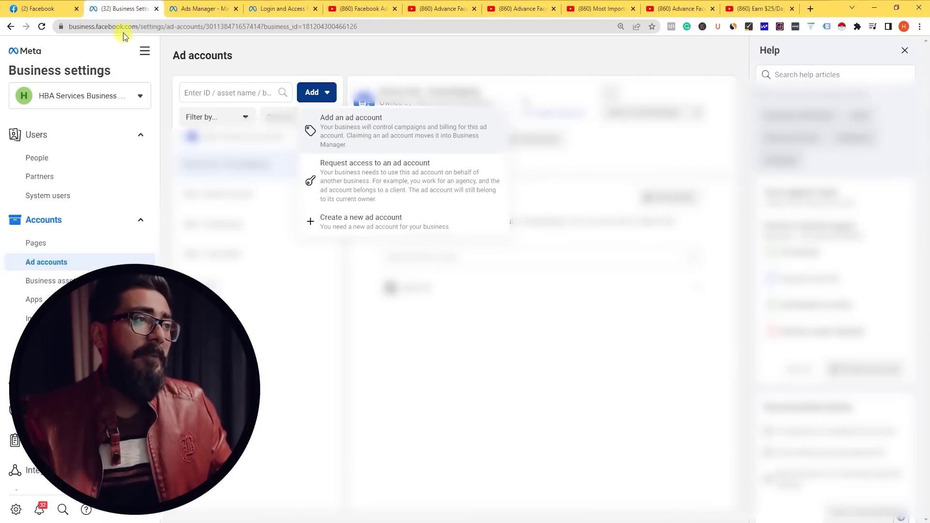
{"action": "left_click", "coordinate": [370, 231]}
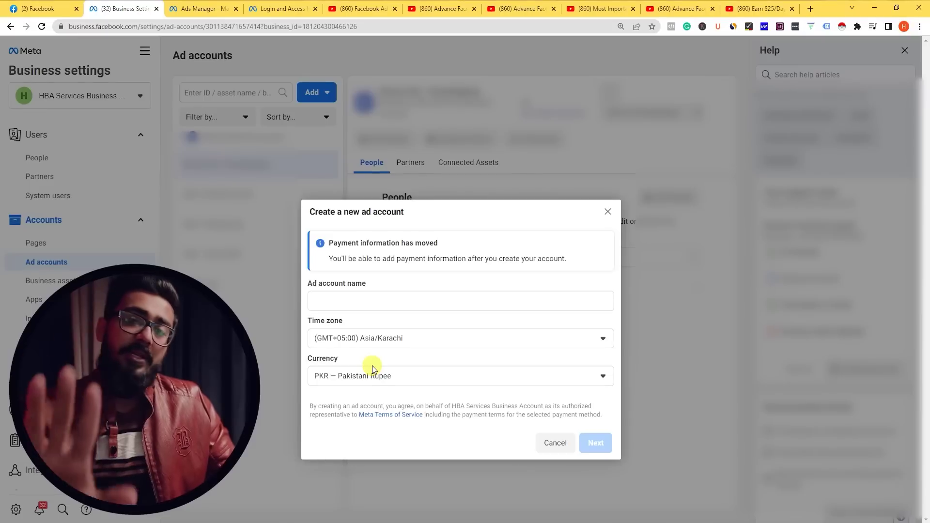
{"action": "left_click", "coordinate": [377, 297]}
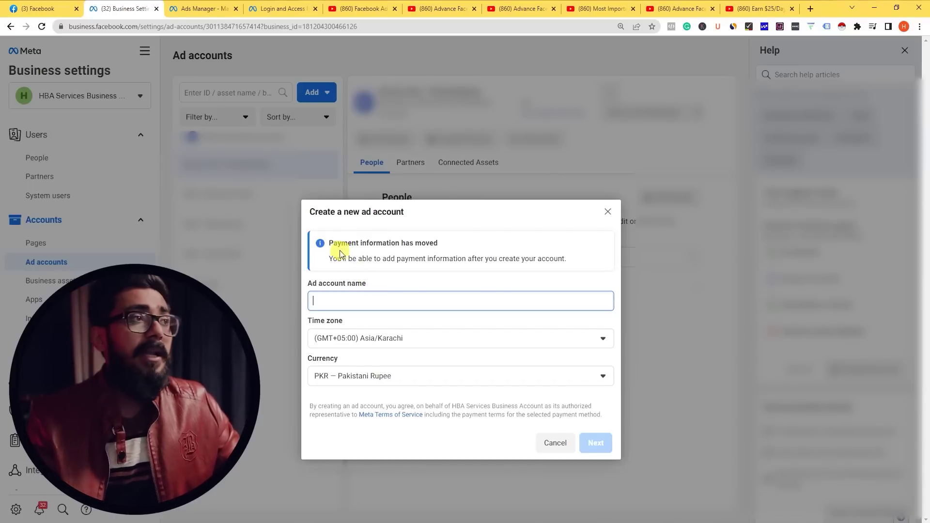
Step: View the Advance Facebook Ads course lectures on Ads Manager and on Business Manager on YouTube
{"action": "left_click", "coordinate": [521, 8]}
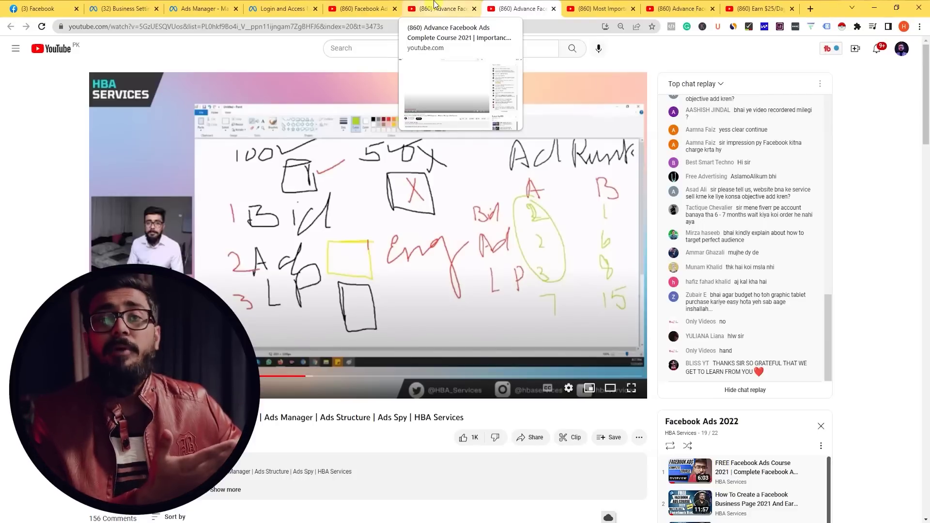
{"action": "left_click", "coordinate": [435, 7]}
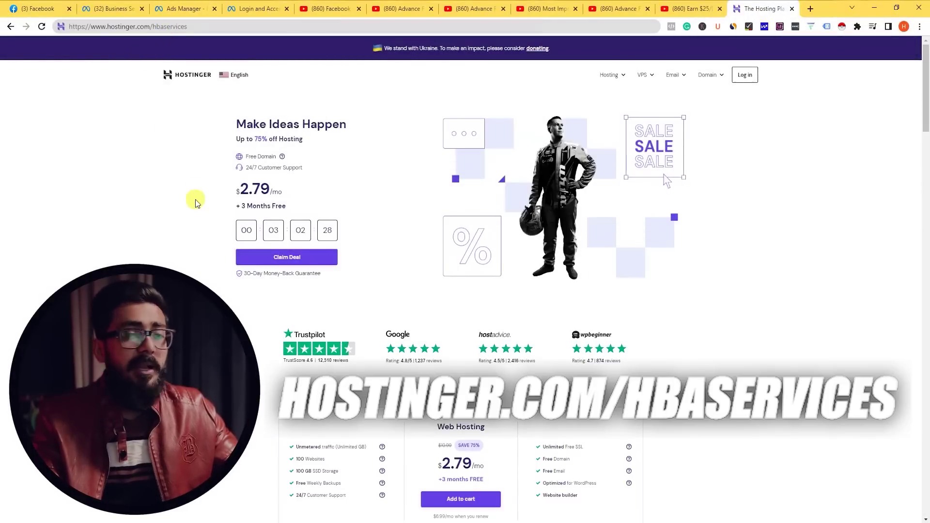
Step: Add Hostinger's Web Hosting plan to the cart and choose the 12-month billing period
{"action": "scroll", "coordinate": [195, 198], "scroll_direction": "down", "scroll_amount": 3}
{"action": "scroll", "coordinate": [195, 196], "scroll_direction": "down", "scroll_amount": 3}
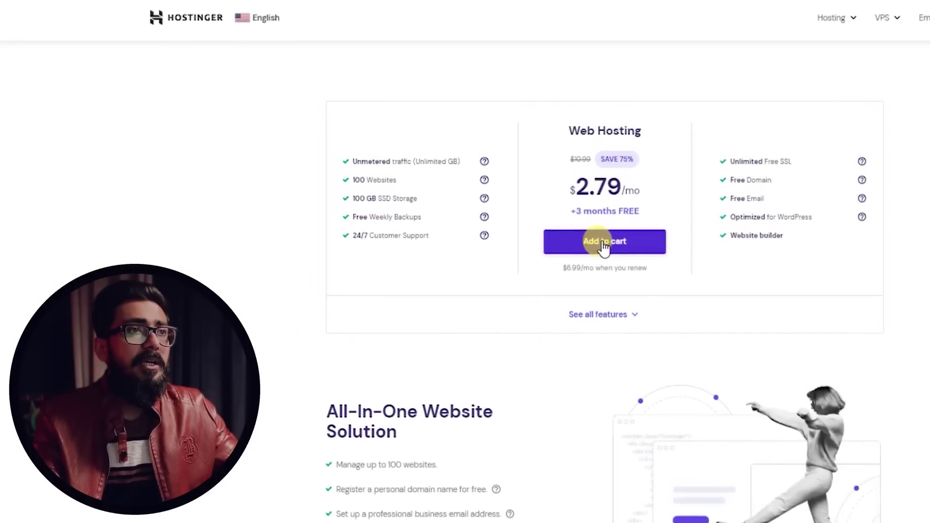
{"action": "left_click", "coordinate": [605, 247]}
{"action": "scroll", "coordinate": [179, 216], "scroll_direction": "down", "scroll_amount": 5}
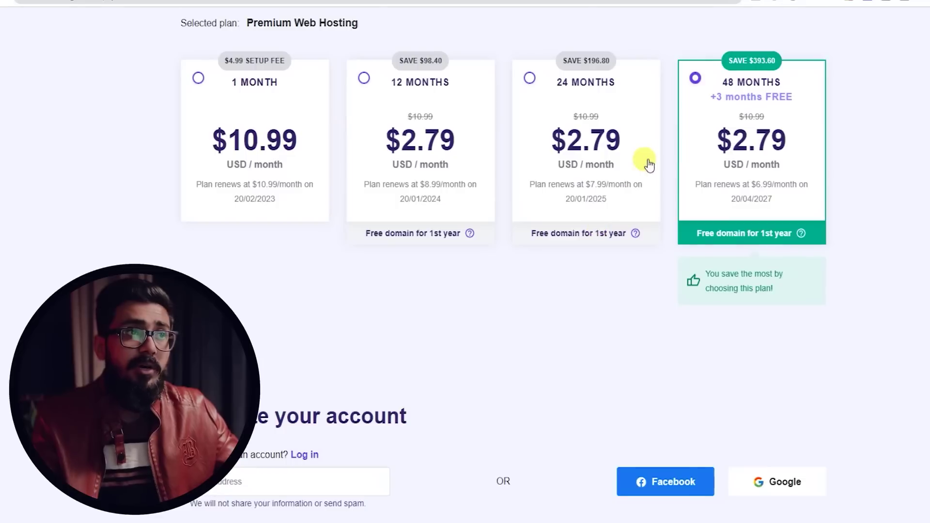
{"action": "left_click", "coordinate": [567, 116]}
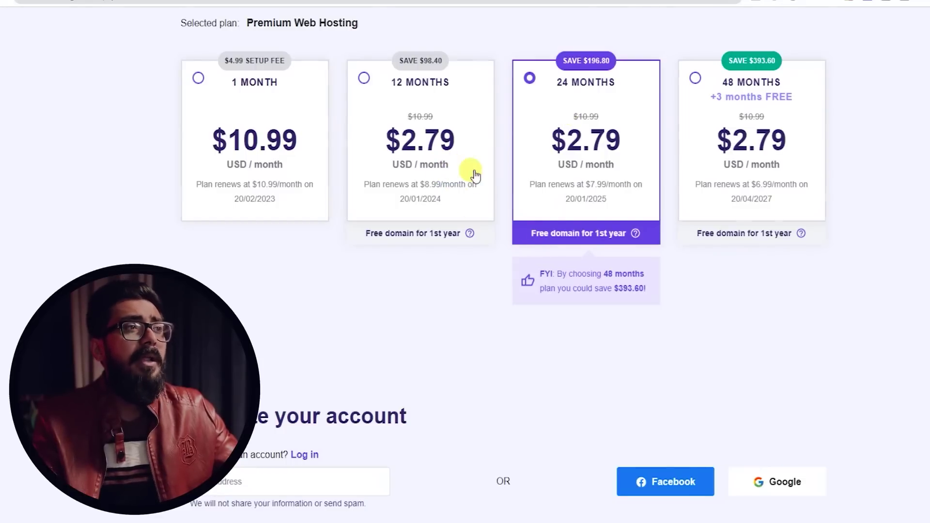
{"action": "left_click", "coordinate": [393, 119]}
Step: Apply the coupon code HBASERVICES to the 12-month hosting order and check the order total
{"action": "scroll", "coordinate": [380, 257], "scroll_direction": "down", "scroll_amount": 5}
{"action": "scroll", "coordinate": [509, 287], "scroll_direction": "down", "scroll_amount": 2}
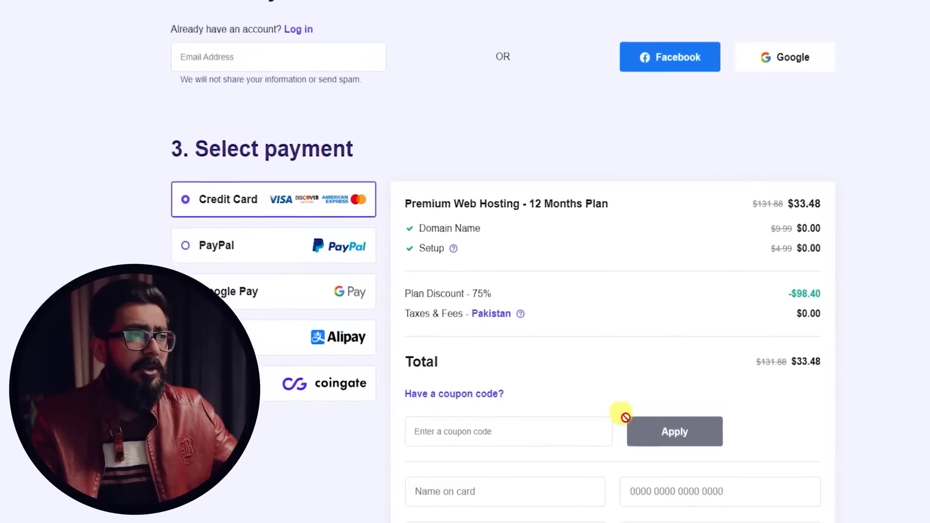
{"action": "left_click", "coordinate": [439, 451]}
{"action": "type", "text": "HBASER"}
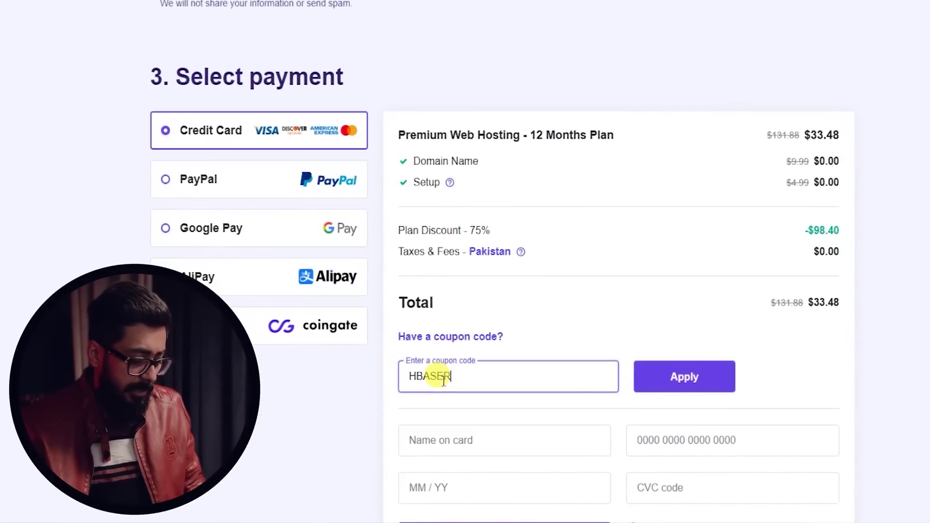
{"action": "type", "text": "VICES"}
{"action": "key", "text": "Return"}
{"action": "left_click_drag", "start_coordinate": [810, 304], "coordinate": [842, 305]}
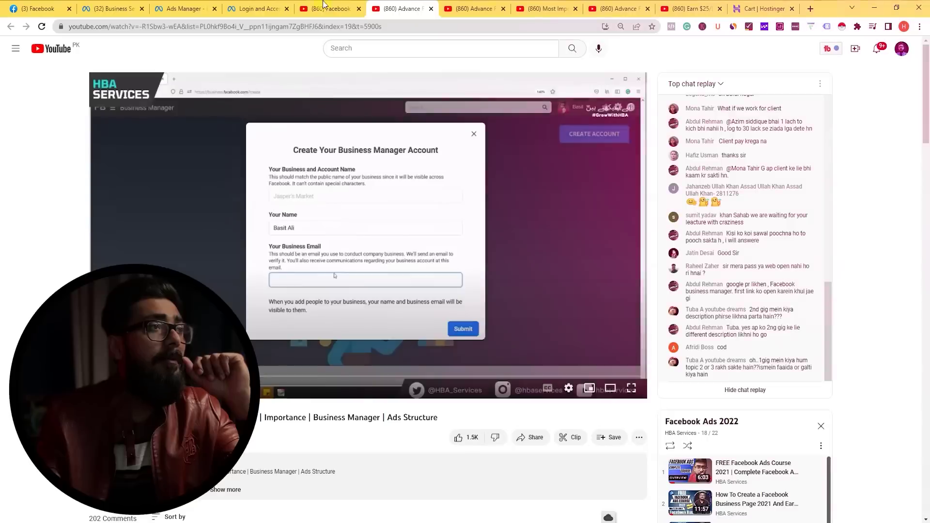
Step: Browse the Facebook Ads 2022 playlist to its end, and open the Most Important Session video on FB Pixel and Retargeting
{"action": "left_click", "coordinate": [324, 7]}
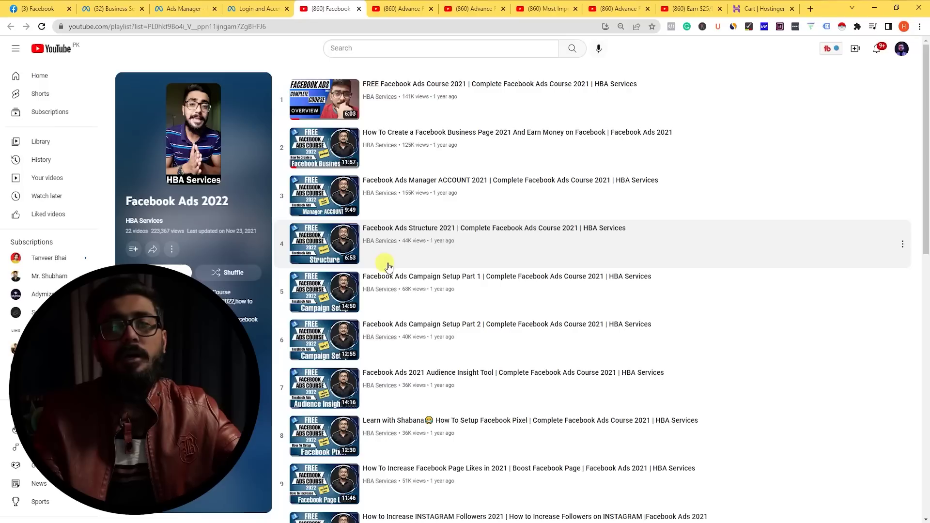
{"action": "scroll", "coordinate": [388, 270], "scroll_direction": "down", "scroll_amount": 12}
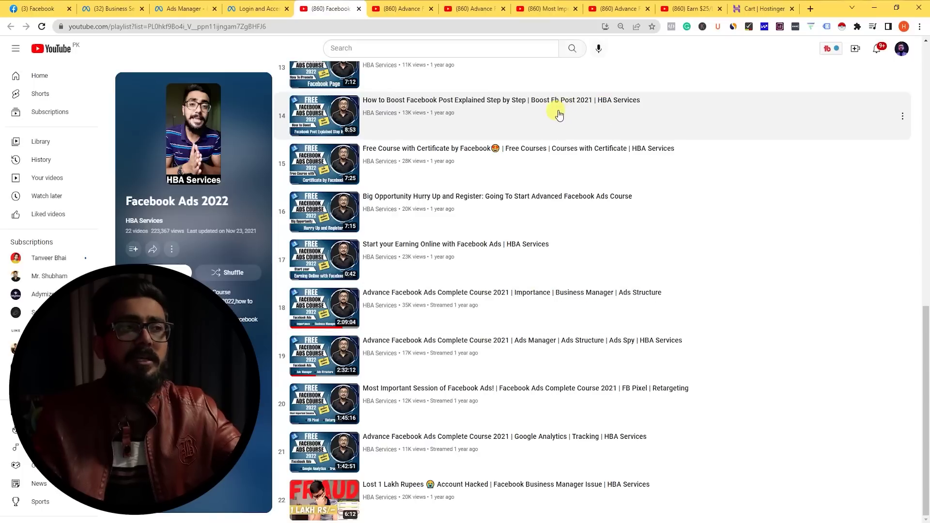
{"action": "left_click", "coordinate": [619, 8]}
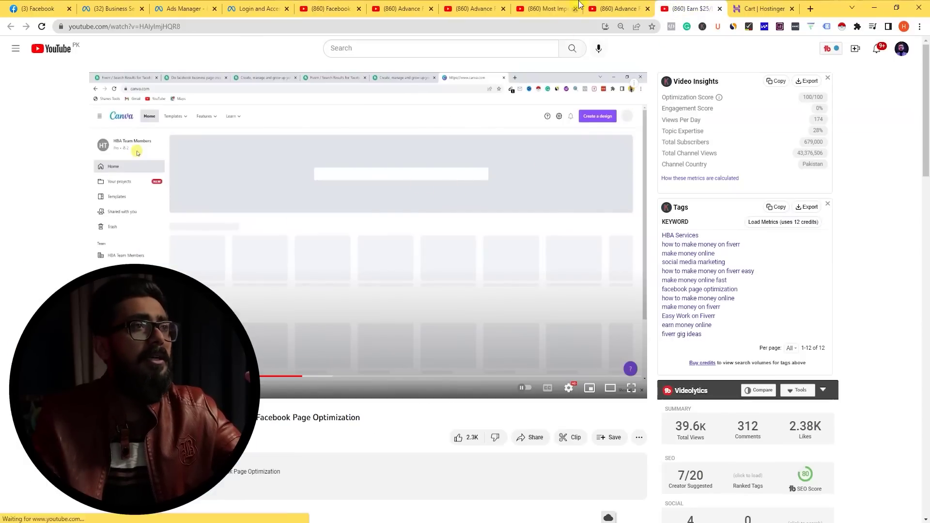
{"action": "key", "text": "ctrl+shift+Tab"}
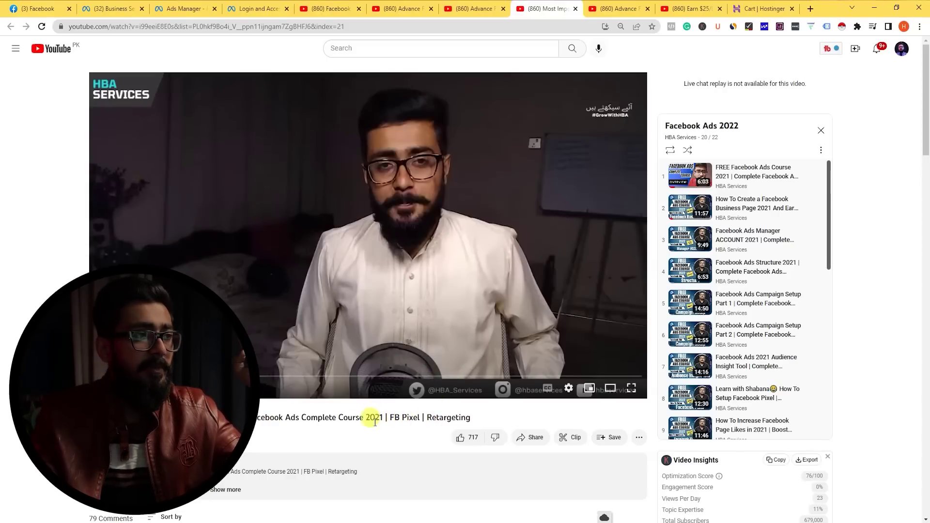
{"action": "left_click_drag", "start_coordinate": [370, 417], "coordinate": [424, 417]}
{"action": "left_click_drag", "start_coordinate": [481, 423], "coordinate": [415, 422]}
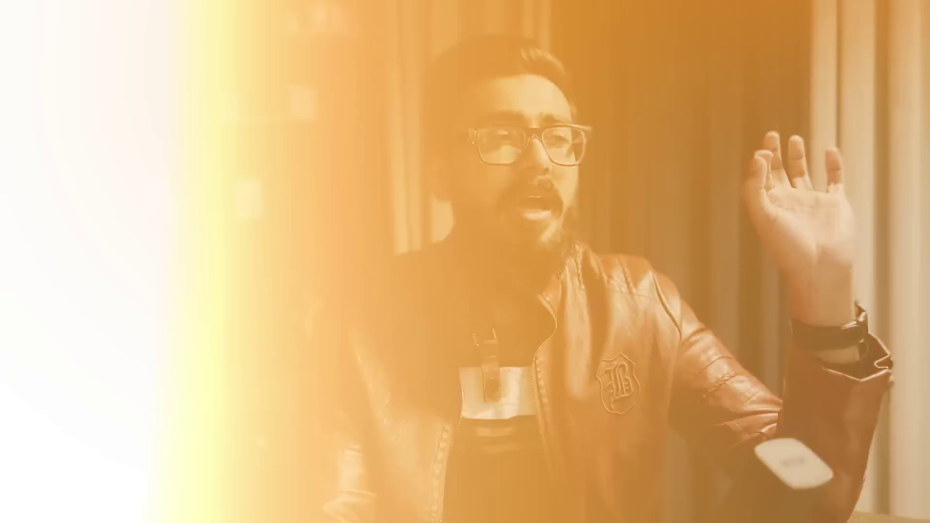